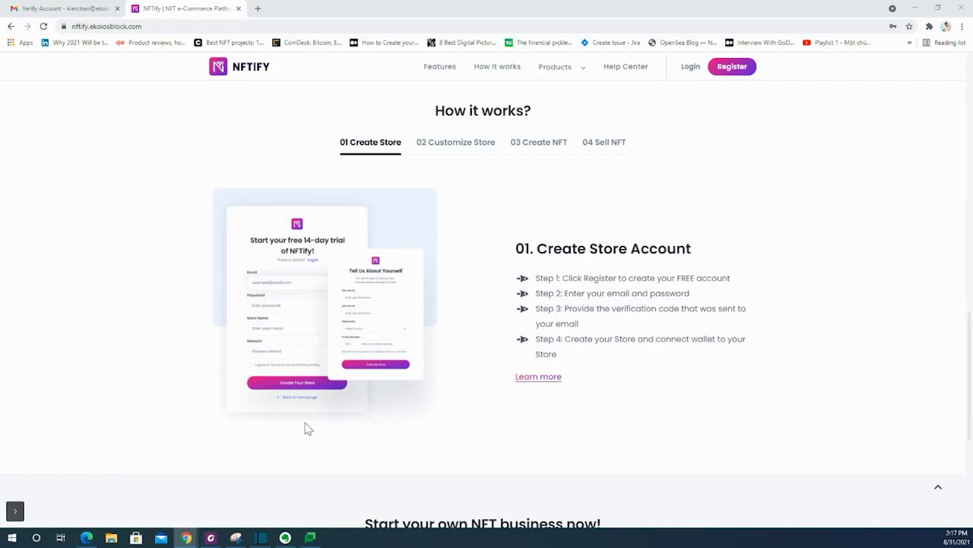
Register a new NFTify account with email and password, accepting the Terms of Use.
click(732, 66)
click(536, 284)
key(ctrl+a)
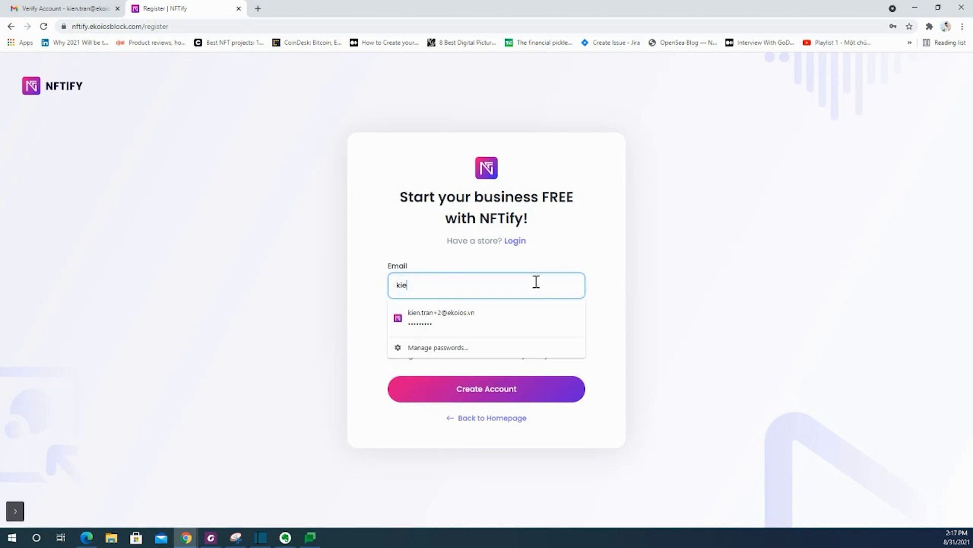
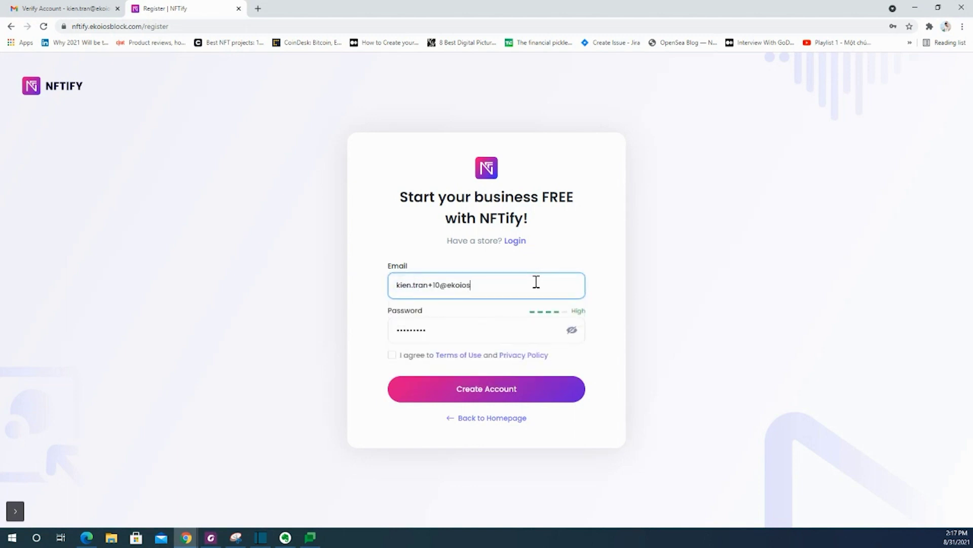
key(Tab)
click(392, 354)
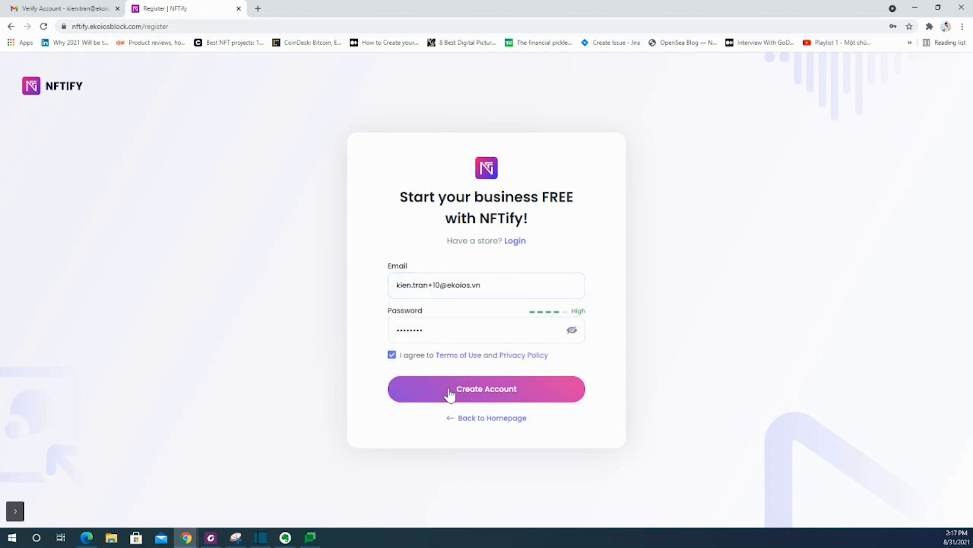
click(450, 392)
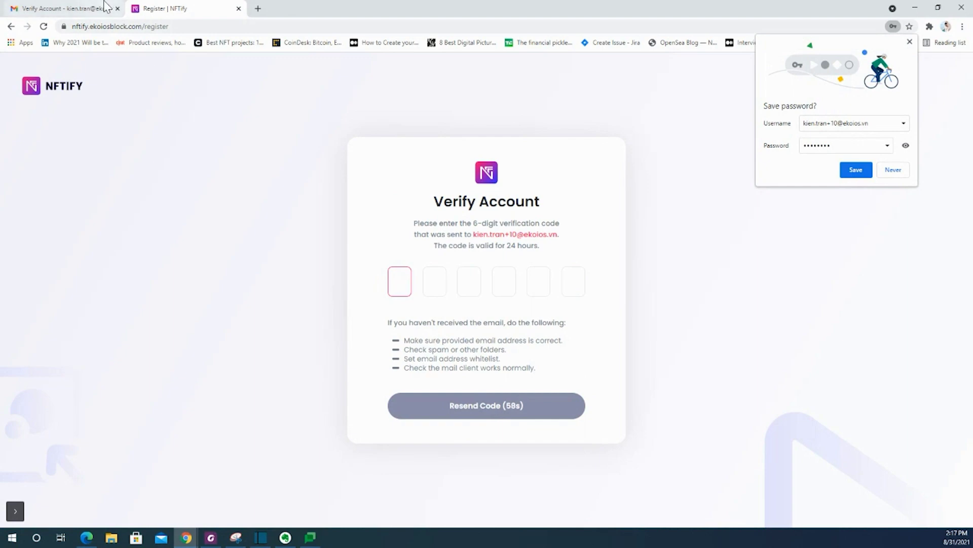
Copy the verification code from the latest NFTify email in the inbox.
click(61, 9)
click(155, 92)
click(471, 112)
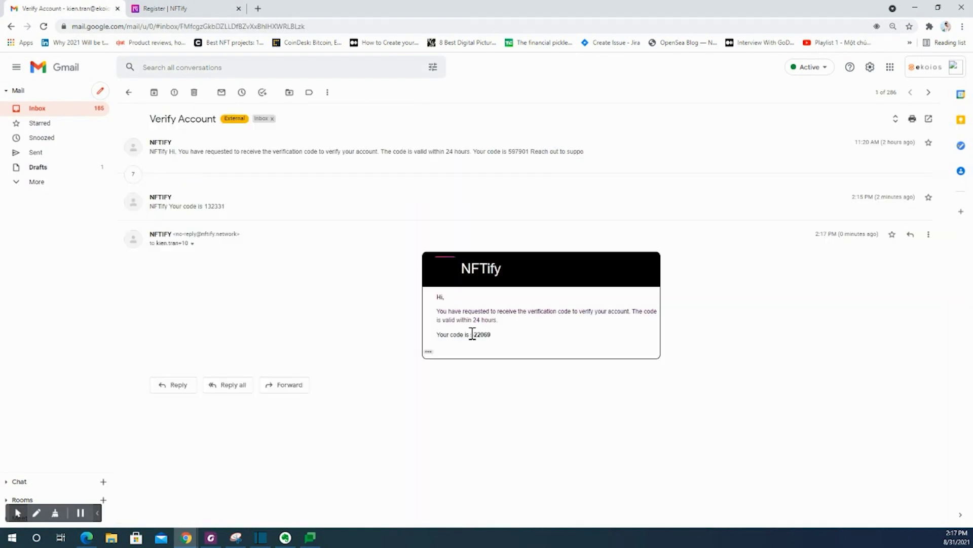
double_click(480, 334)
key(ctrl+c)
click(166, 8)
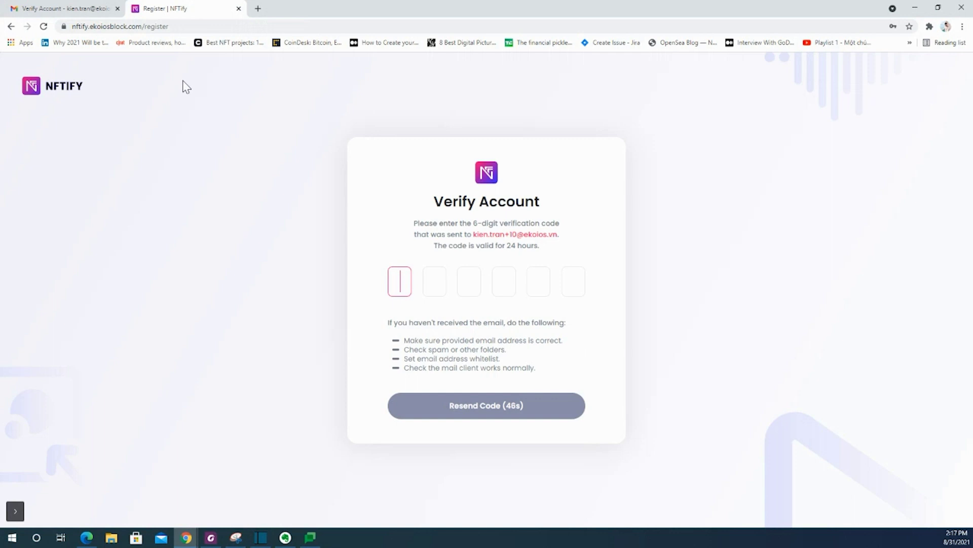
Paste the verification code and replace the suggested store name.
click(400, 282)
key(ctrl+v)
double_click(412, 257)
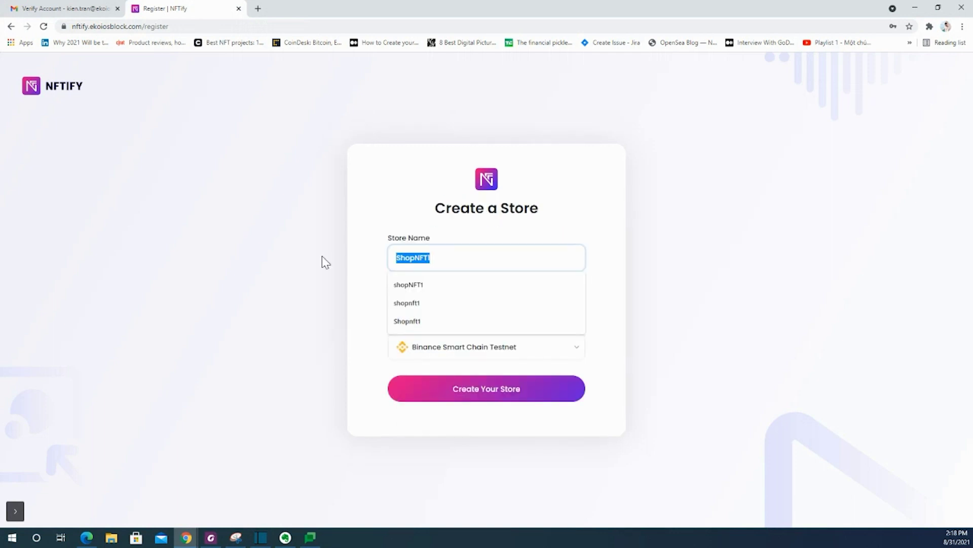
text(shop)
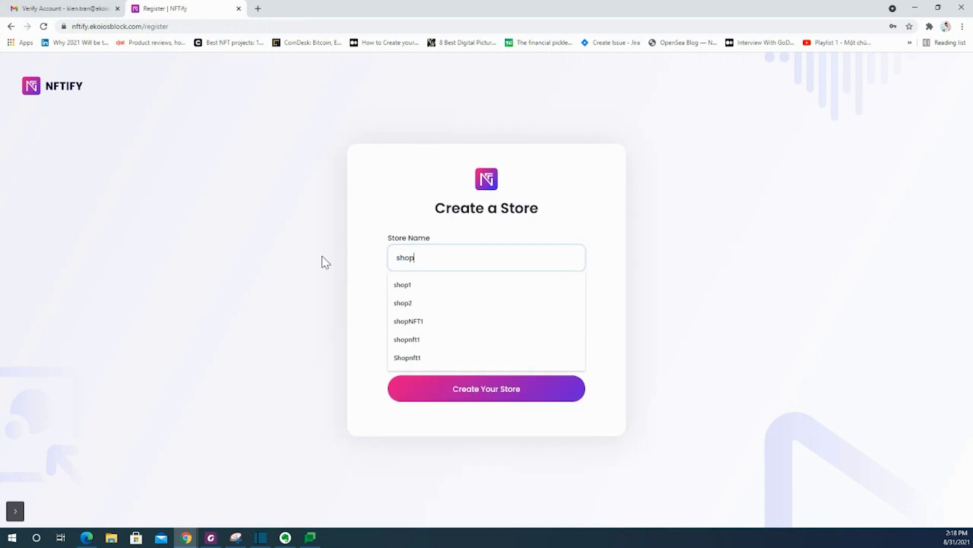
key(BackSpace)
key(BackSpace)
key(BackSpace)
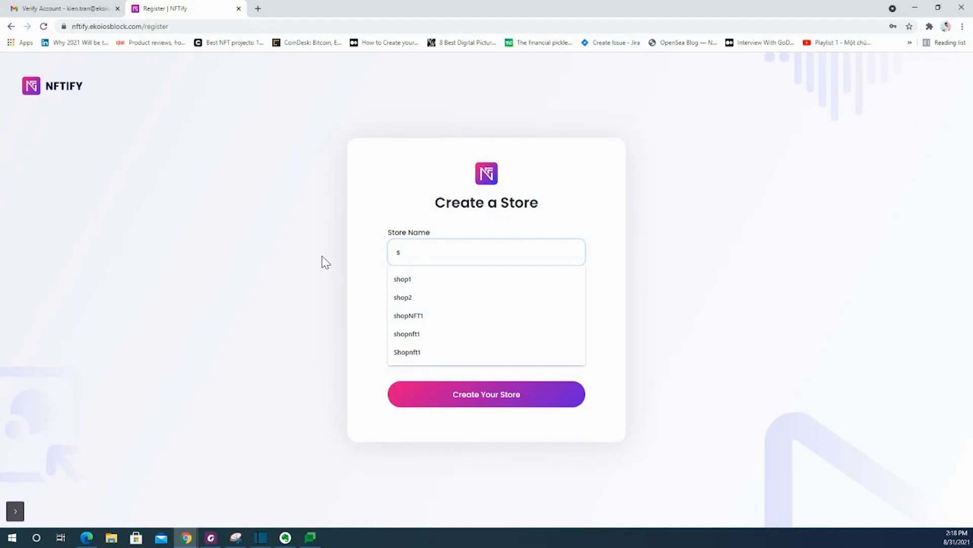
text(kien)
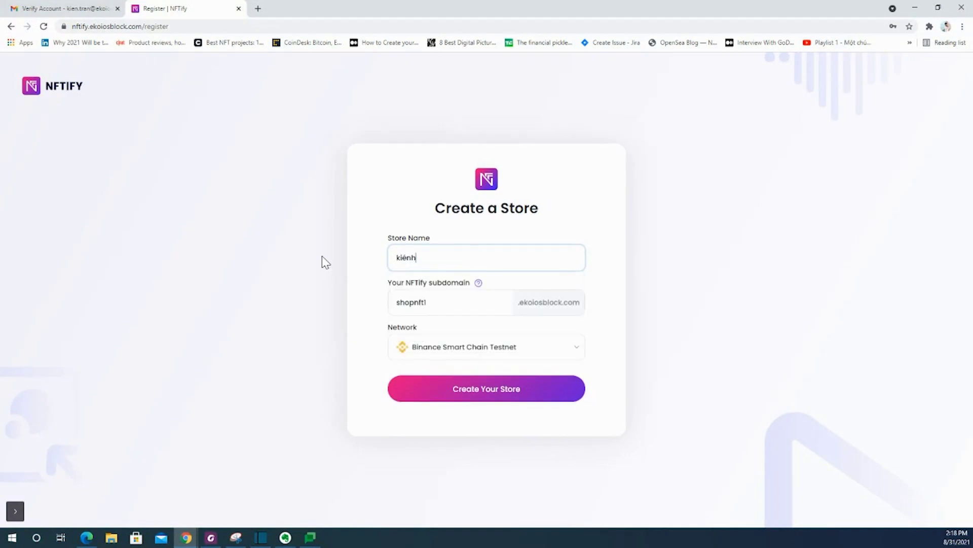
text(shop)
text(1)
key(Tab)
text(kien)
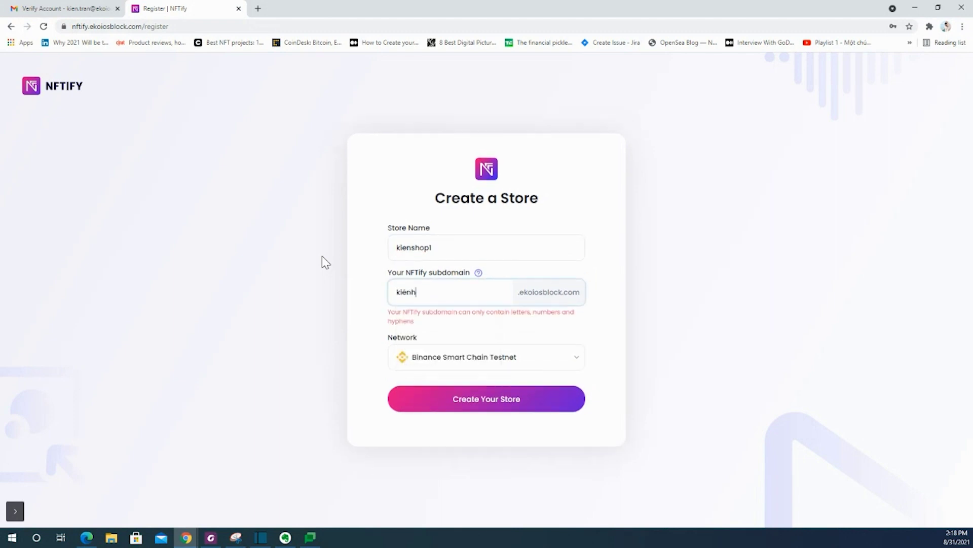
text(shop2)
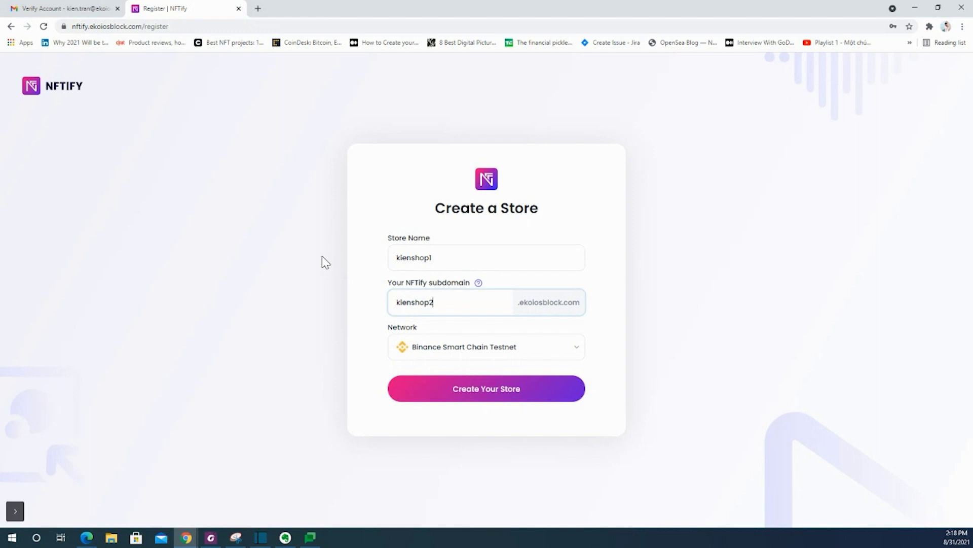
Correct the subdomain to kienshop1 and choose Binance Smart Chain Testnet as the network.
key(BackSpace)
text(1)
click(498, 351)
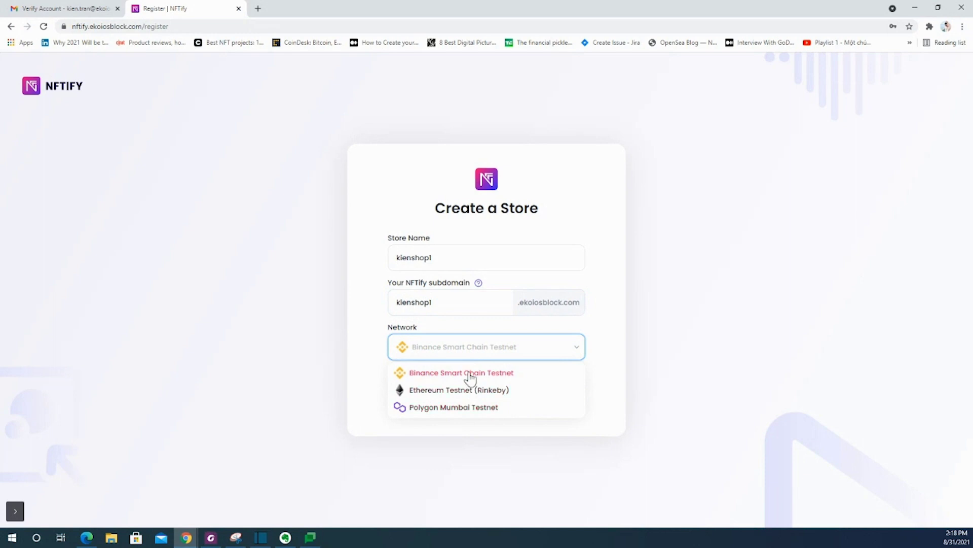
click(470, 373)
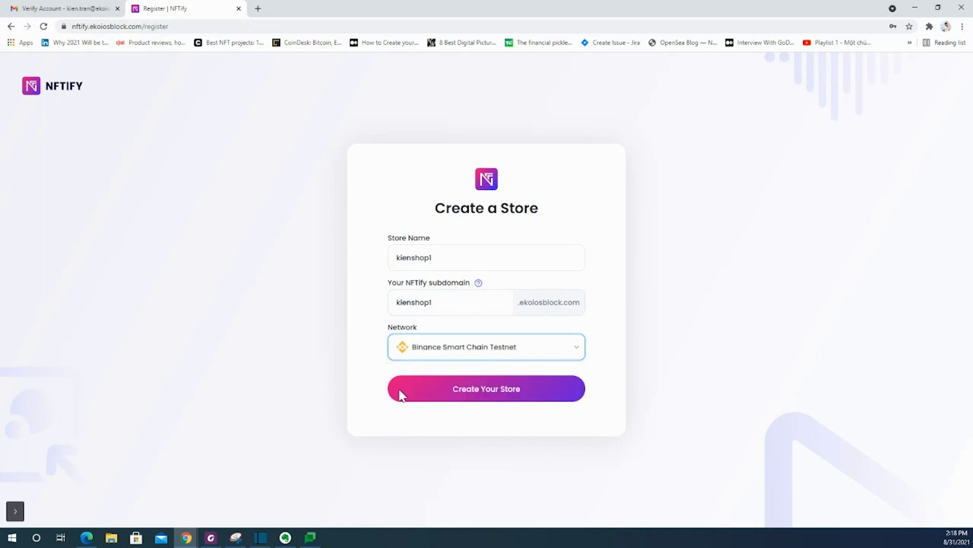
Create the store, then connect and unlock the MetaMask wallet.
click(462, 393)
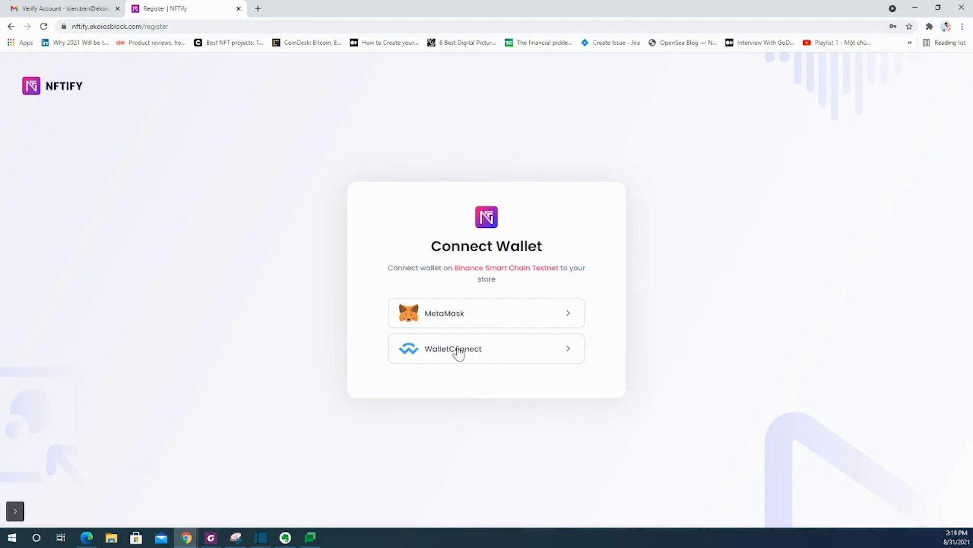
click(456, 315)
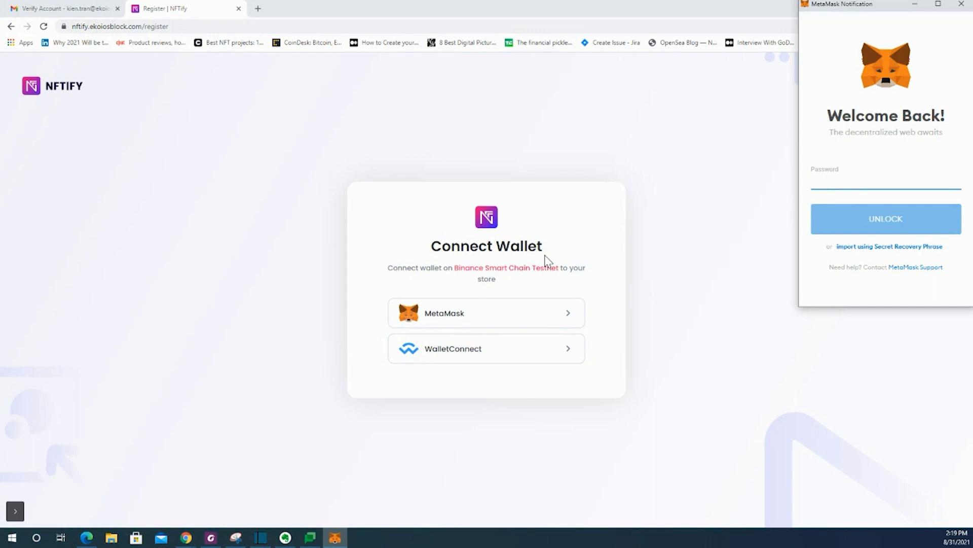
text(********)
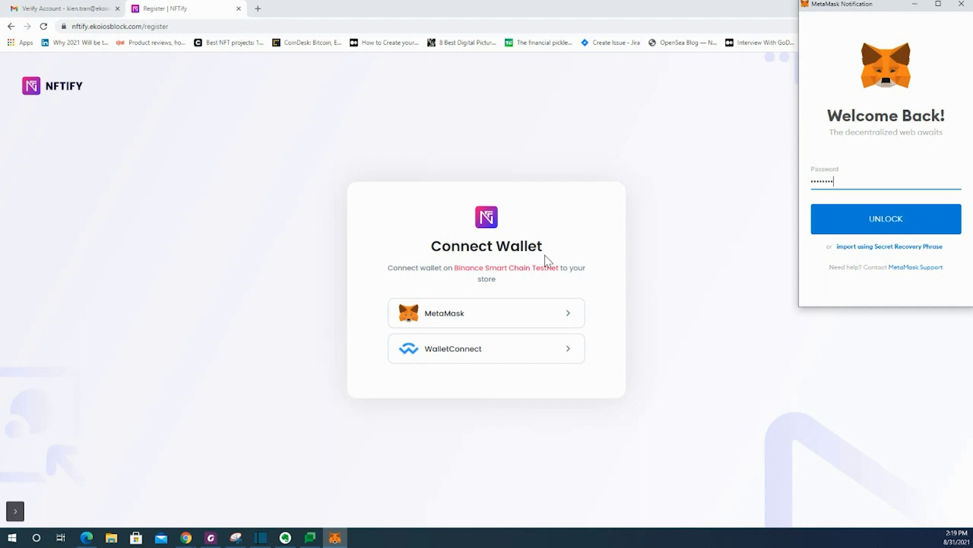
click(932, 223)
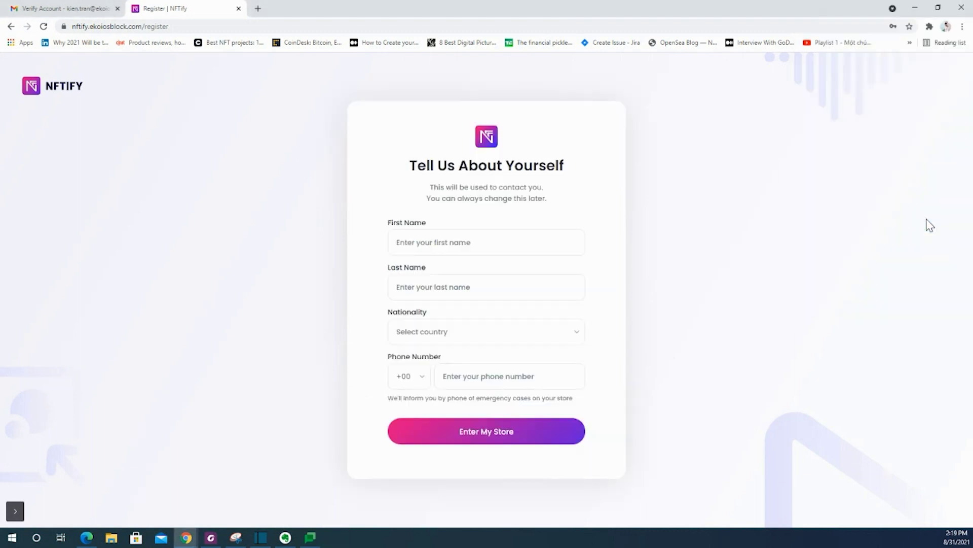
Autofill the name fields, set nationality to Vietnam and fill the saved phone number.
click(509, 243)
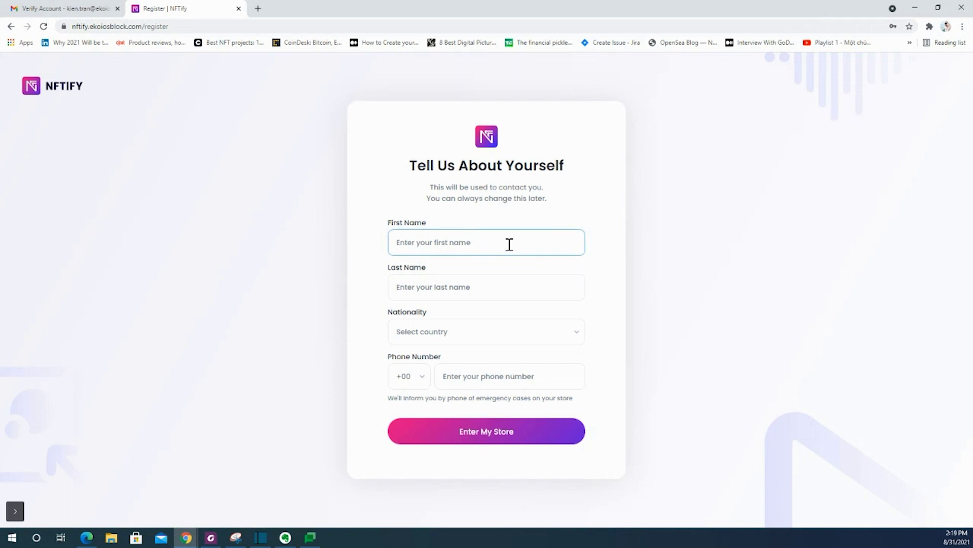
key(Down)
key(Return)
key(Tab)
key(Tab)
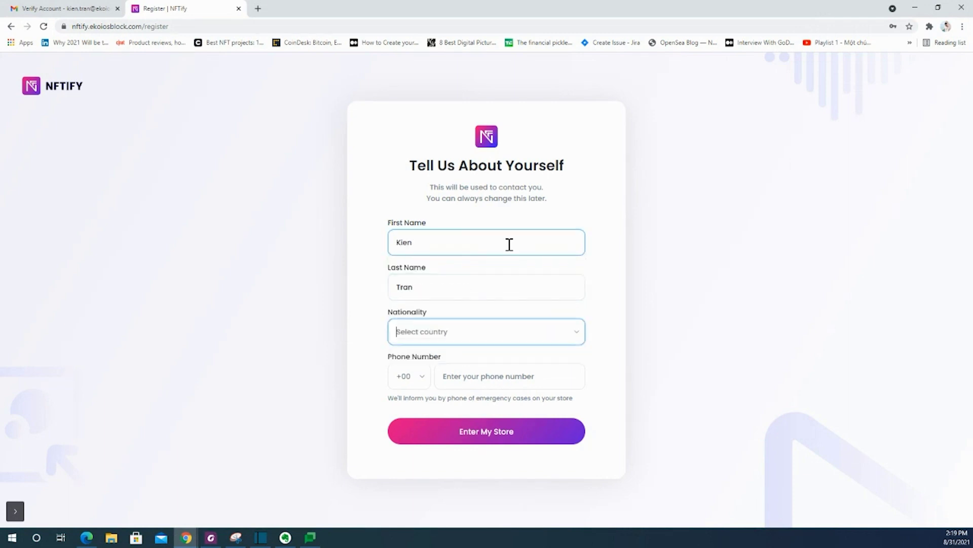
click(508, 334)
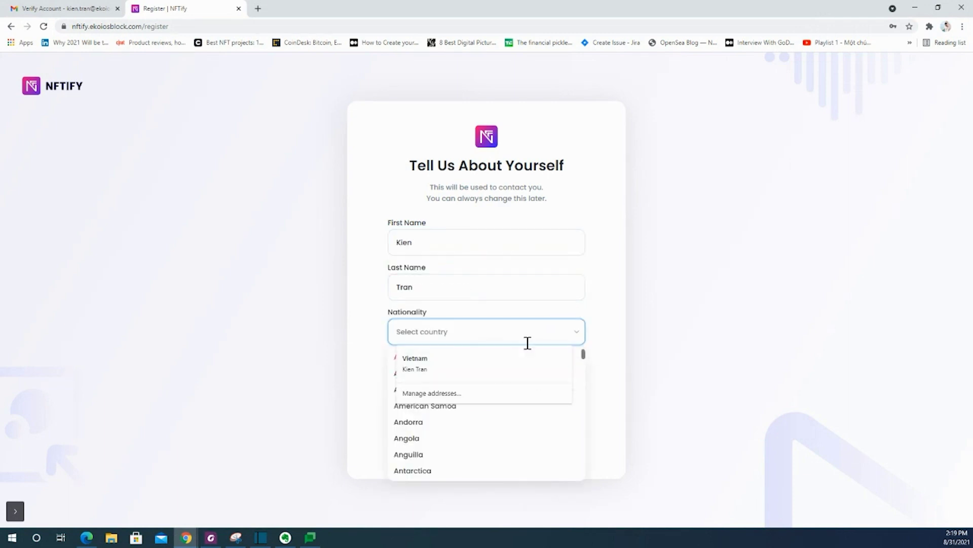
click(415, 362)
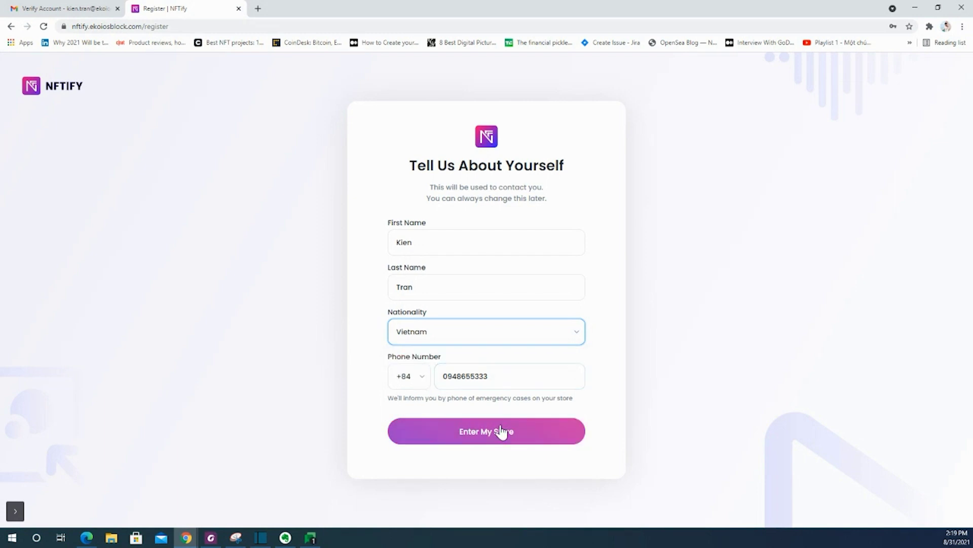
click(498, 375)
Submit the contact details, select Collectibles and Domains, and build the kienshop1 store.
click(415, 431)
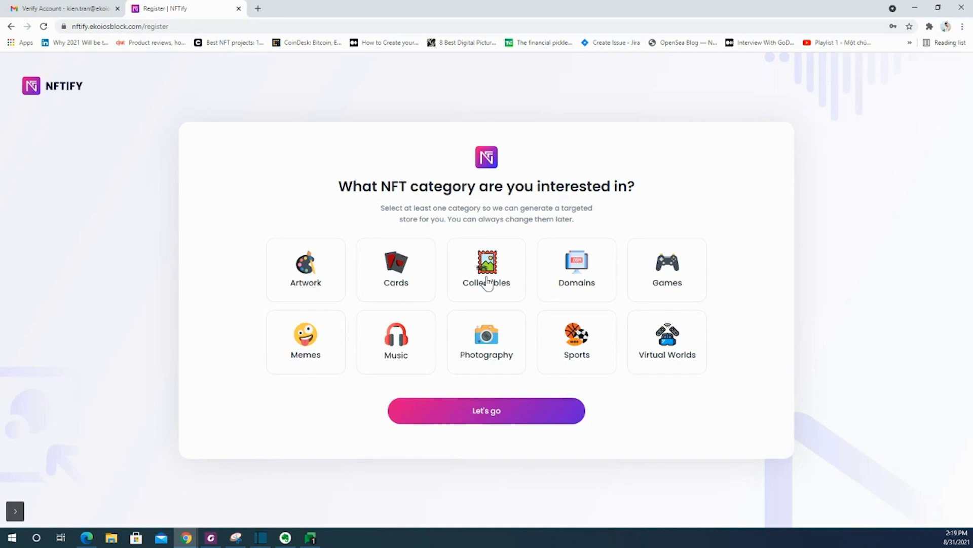
click(486, 284)
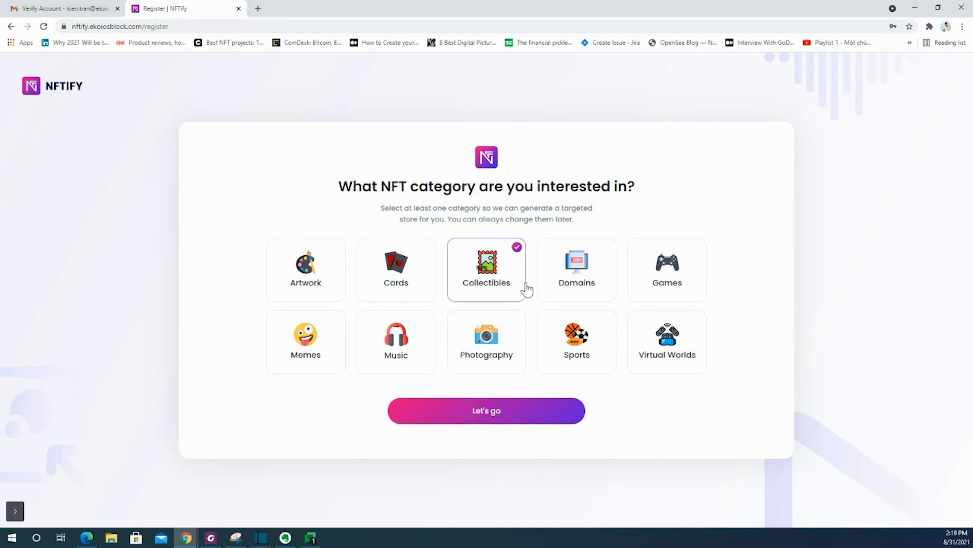
click(554, 289)
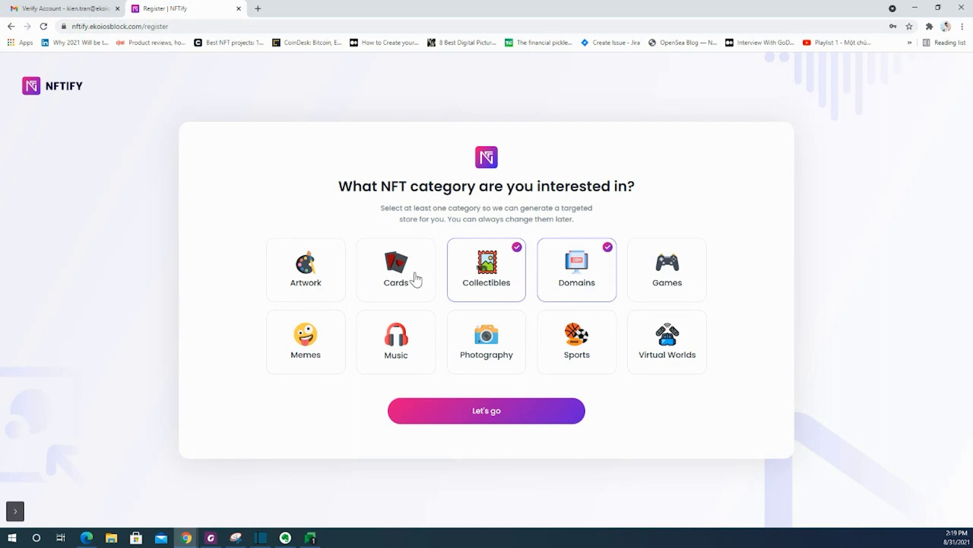
click(465, 411)
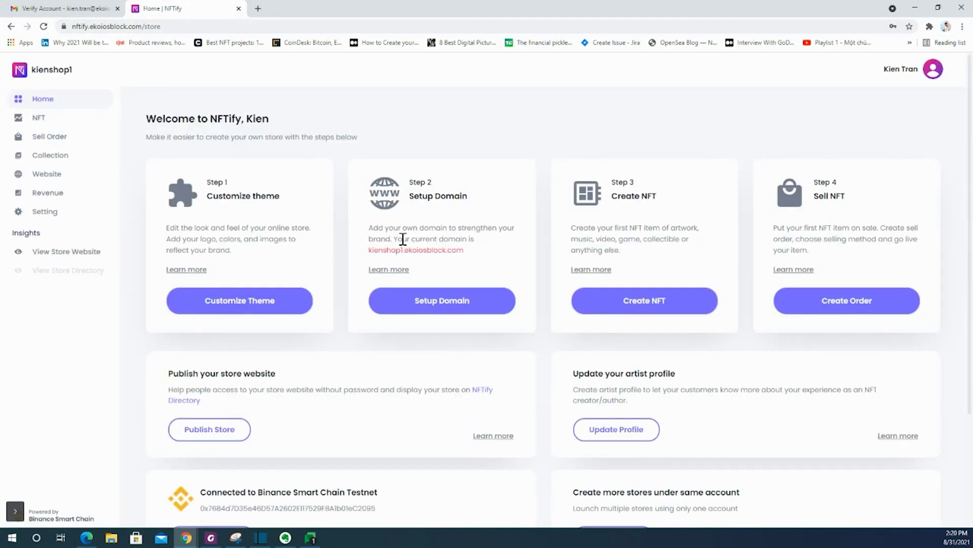
Add a new store with name and subdomain kienshop3 on Polygon Mumbai Testnet.
click(934, 69)
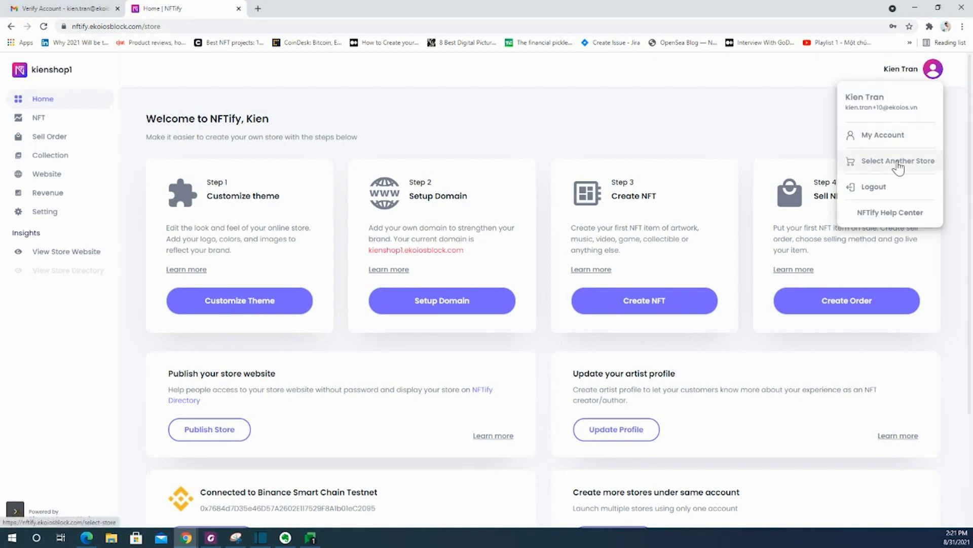
click(899, 161)
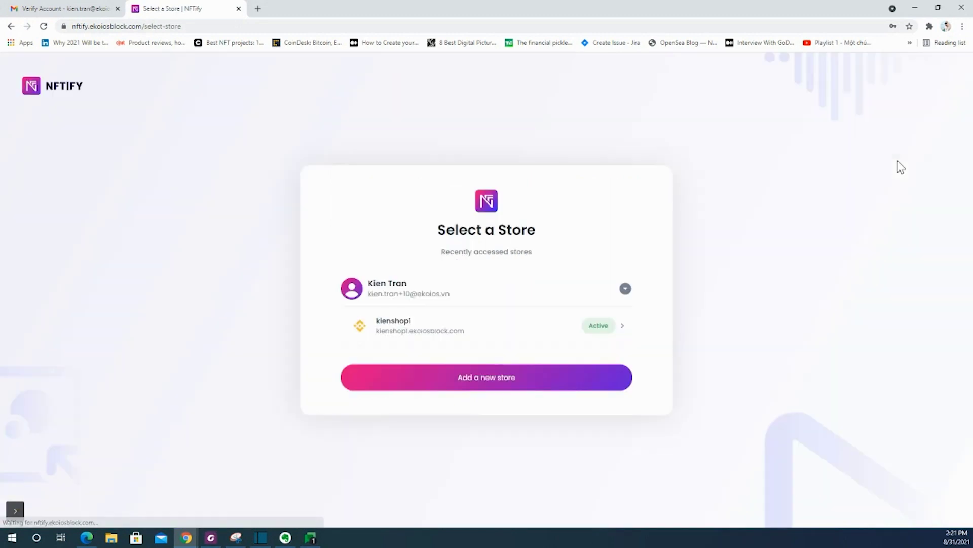
click(498, 380)
click(442, 246)
text(k)
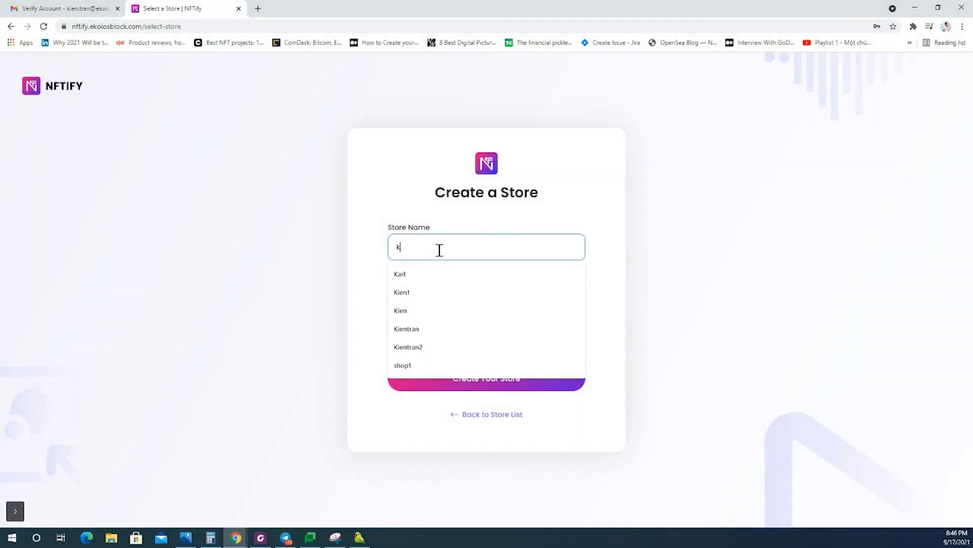
text(ienshop3)
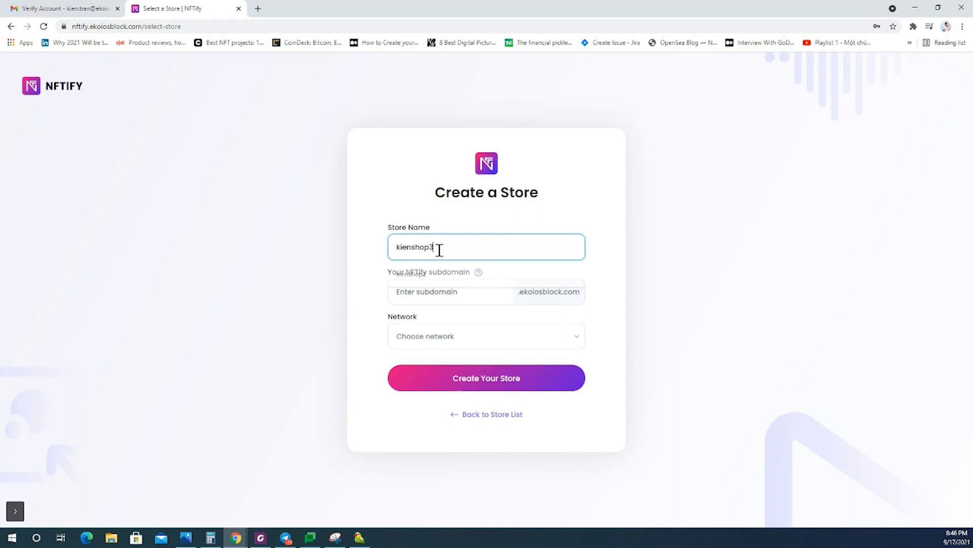
key(Tab)
text(kienshop)
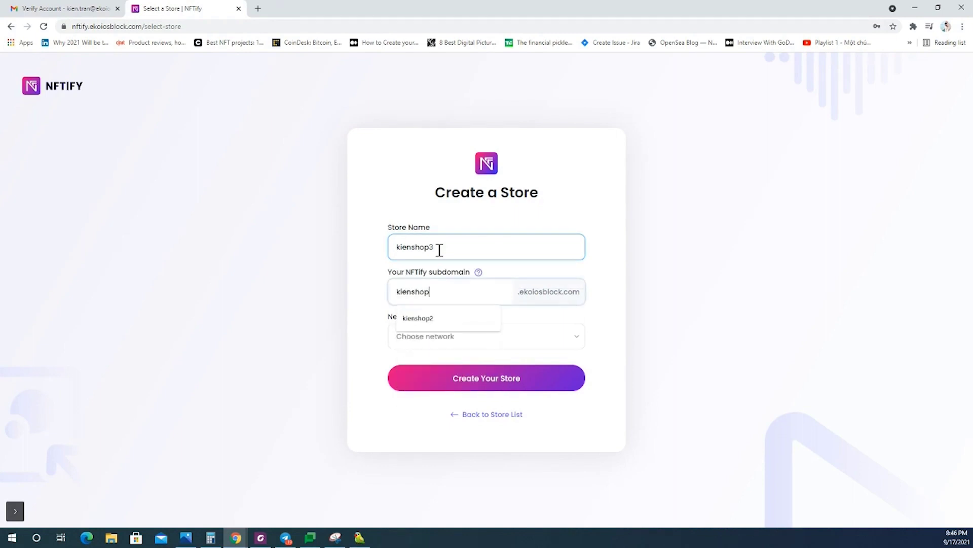
text(3)
click(514, 336)
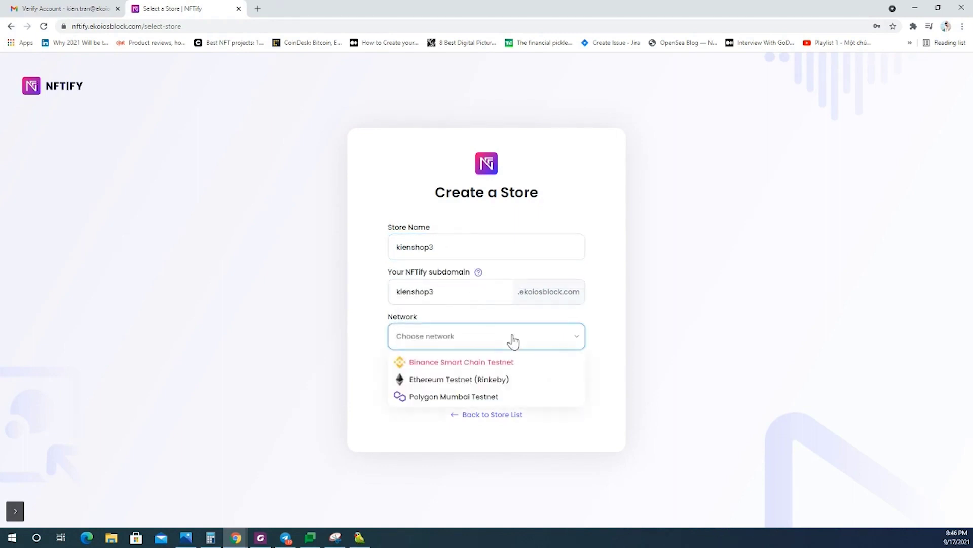
click(453, 396)
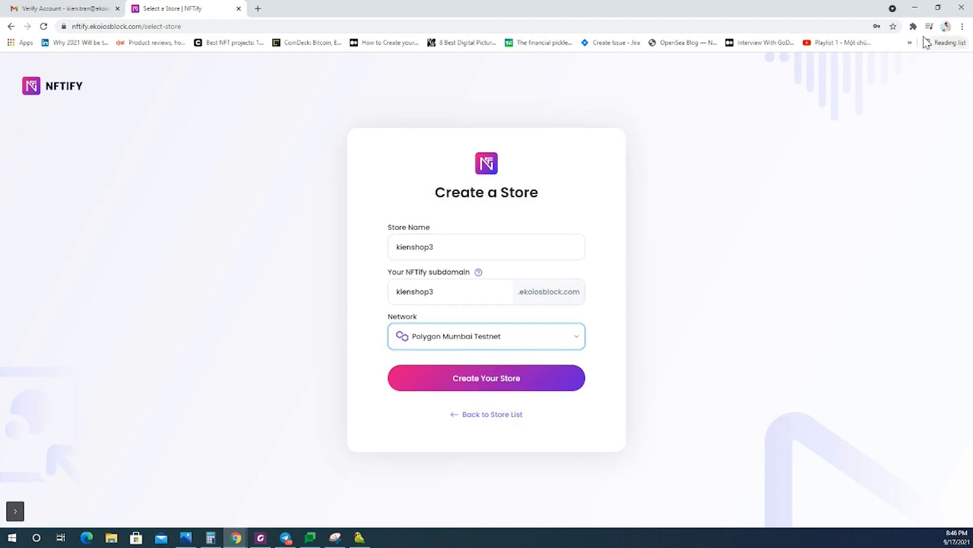
Switch the MetaMask wallet to Mumbai TestNet and create the kienshop3 store.
click(912, 26)
click(817, 100)
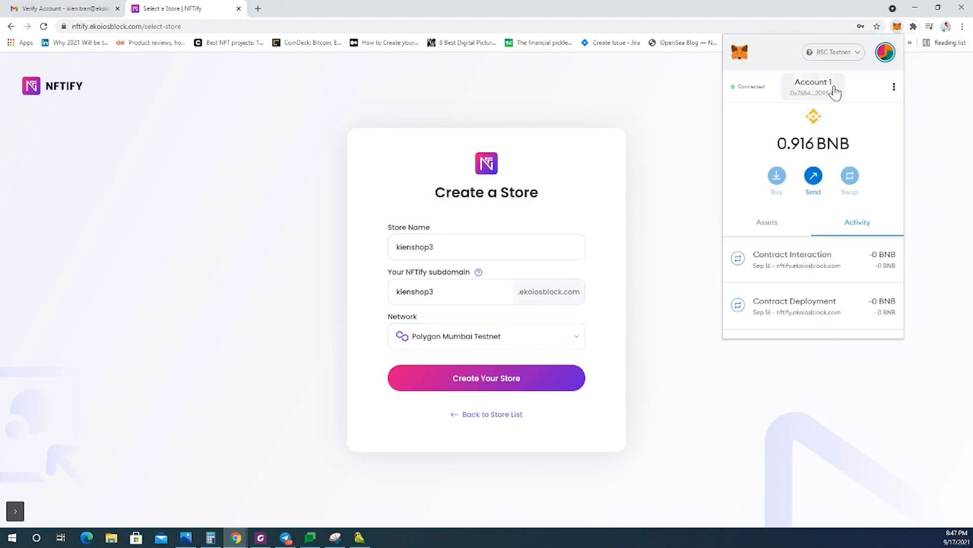
click(833, 51)
click(801, 214)
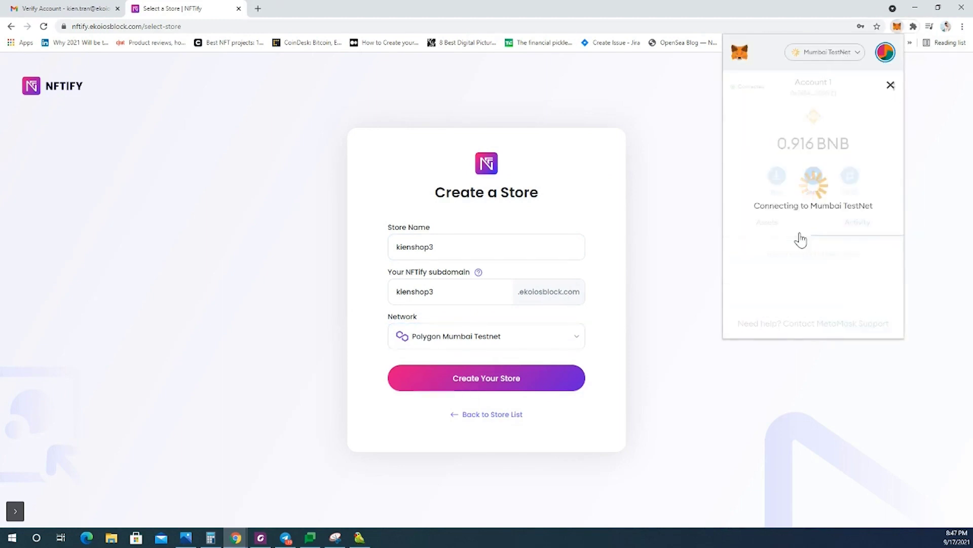
click(508, 379)
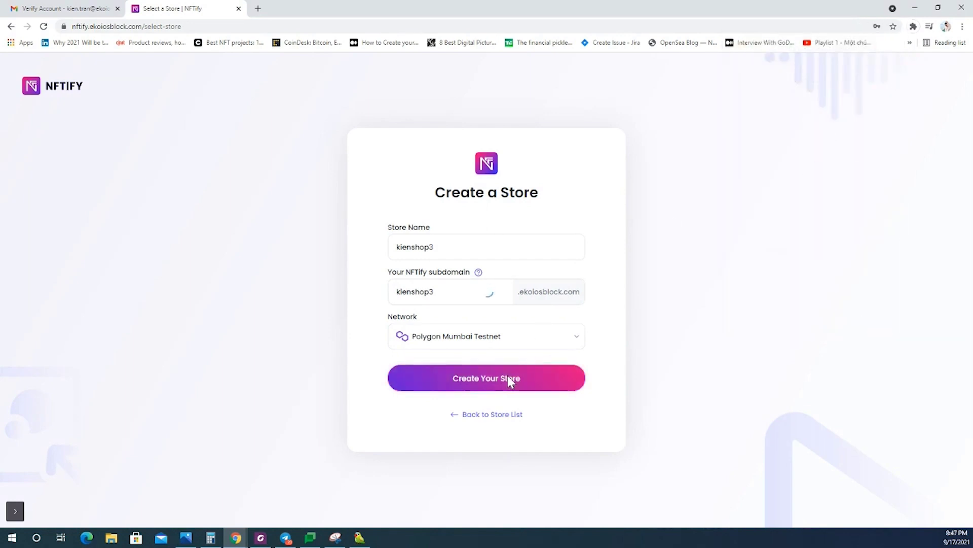
Connect the wallet, choose Artwork, Cards and Collectibles, and build the kienshop3 store.
click(430, 313)
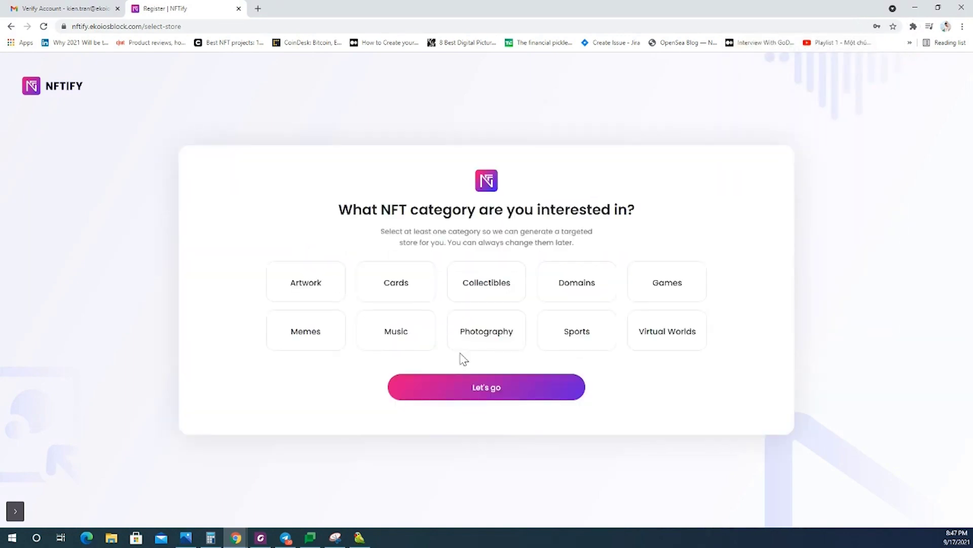
click(306, 270)
click(396, 270)
click(486, 270)
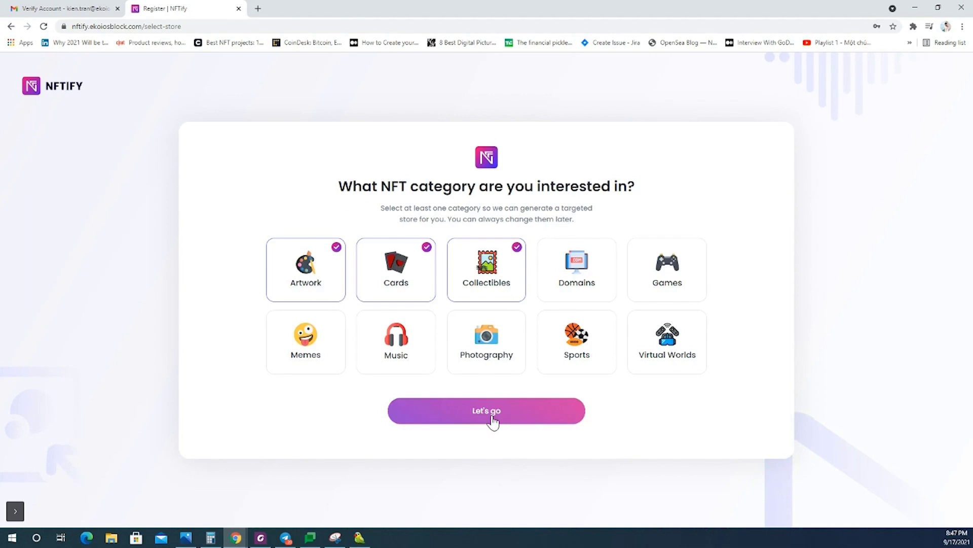
click(494, 416)
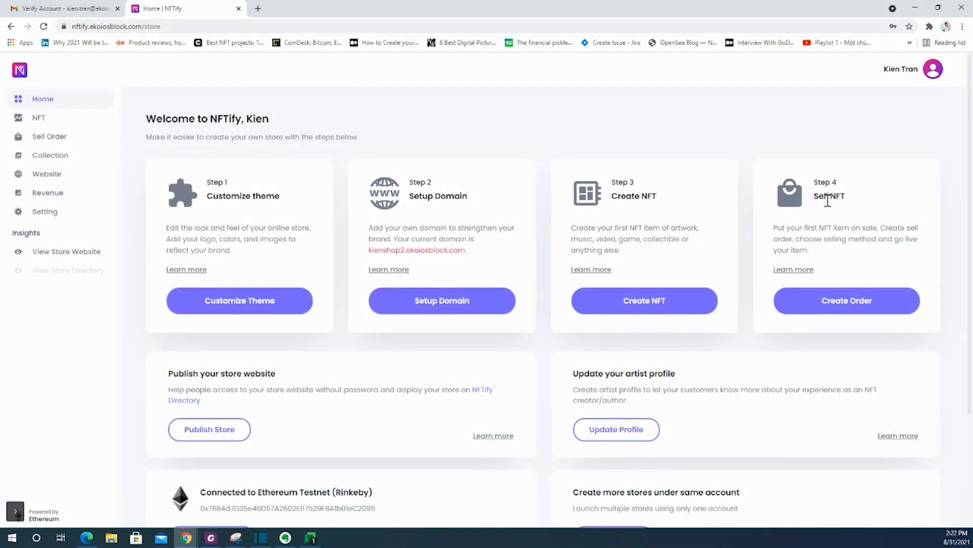
click(933, 69)
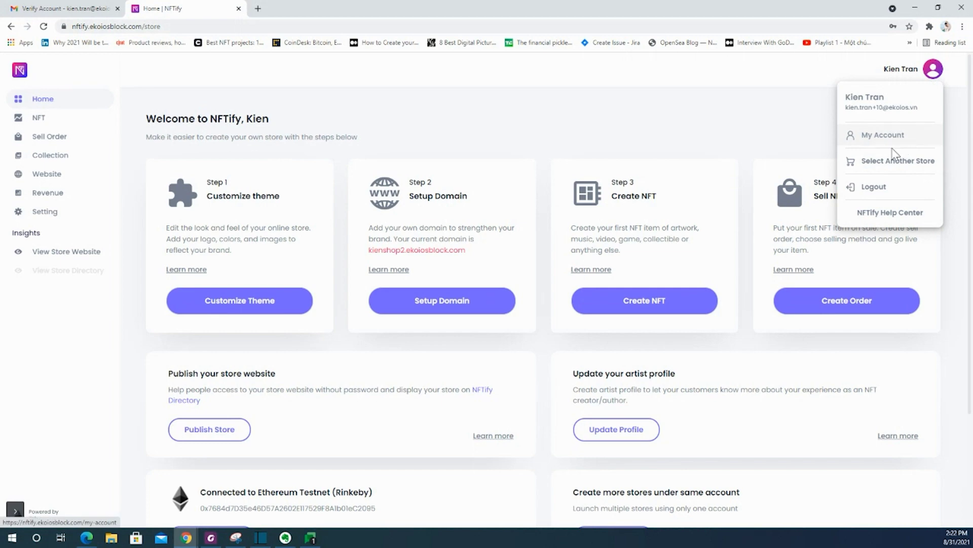
click(883, 135)
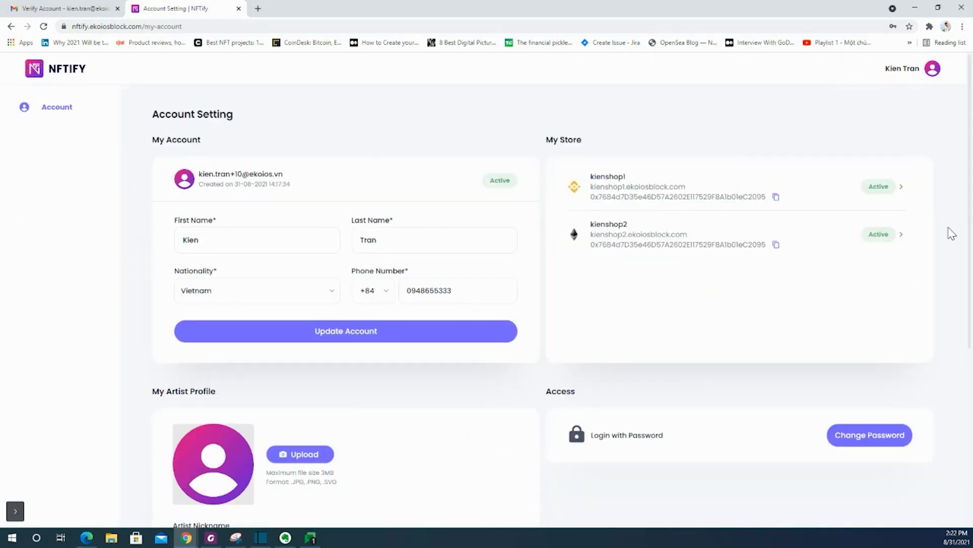
scroll(684, 304, down, 5)
scroll(457, 304, up, 5)
key(alt+Left)
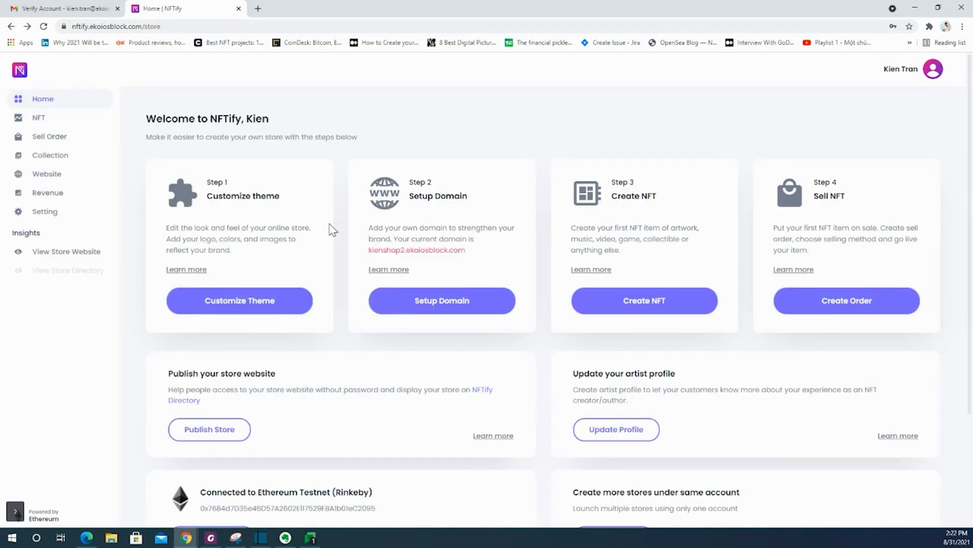